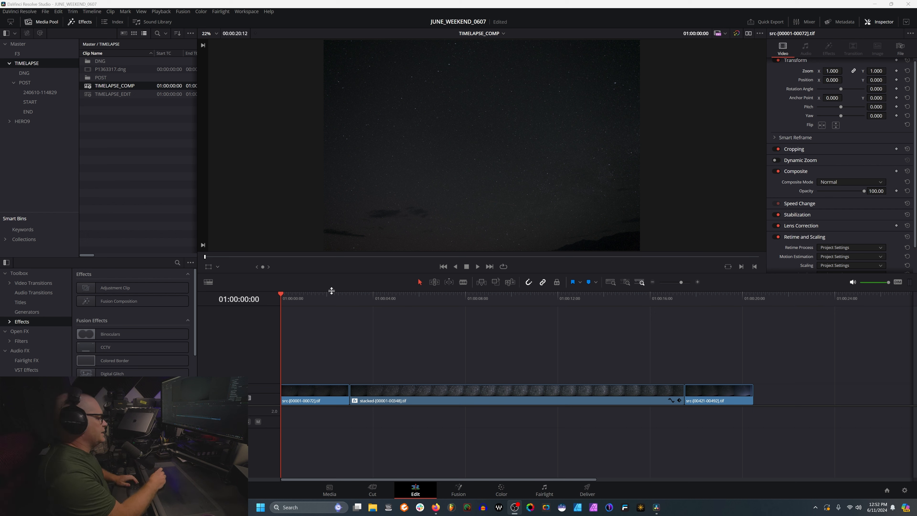
Play the TIMELAPSE_COMP timeline from the start and examine its opening, stacked and closing clips.
drag(314, 297, 283, 300)
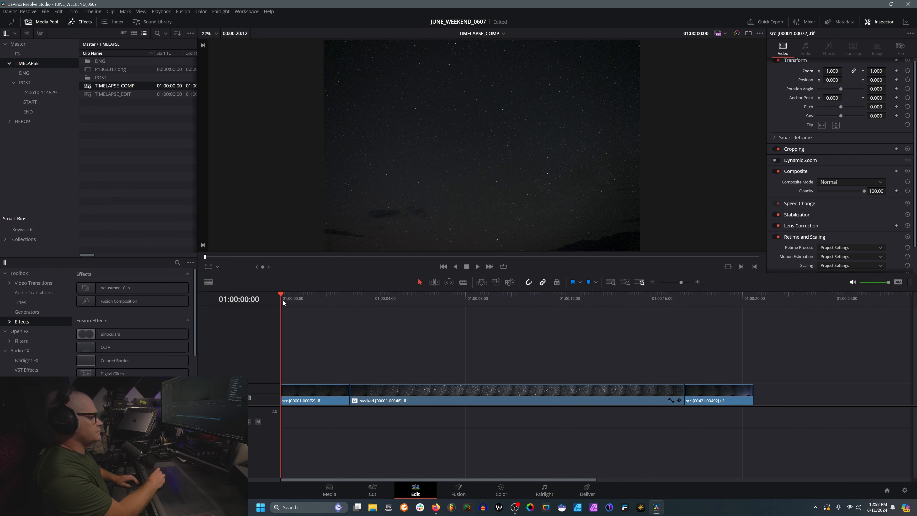
key(space)
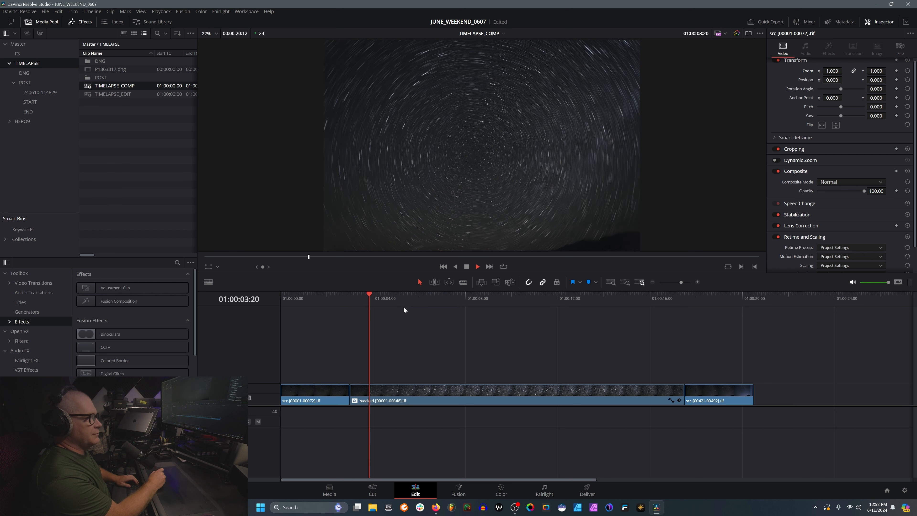
key(space)
drag(394, 360, 406, 413)
click(325, 364)
drag(711, 356, 722, 410)
click(647, 400)
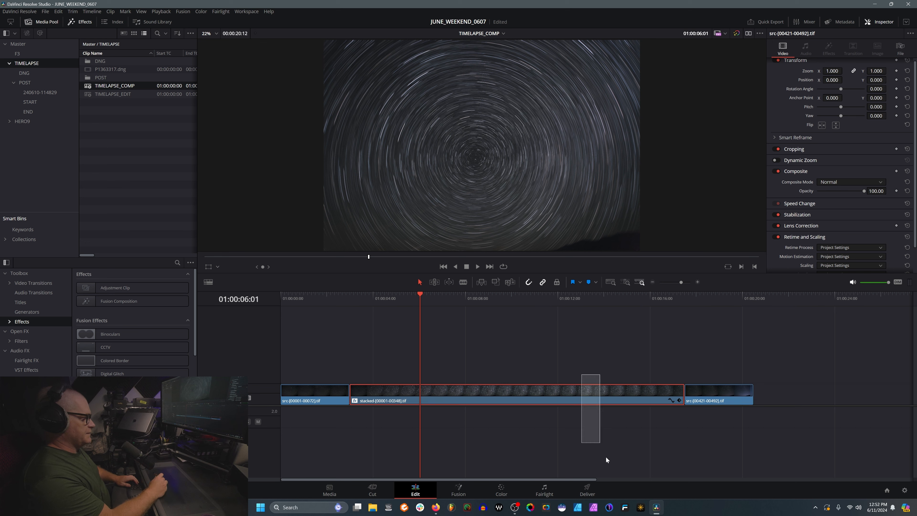
drag(298, 364, 318, 397)
drag(454, 367, 466, 398)
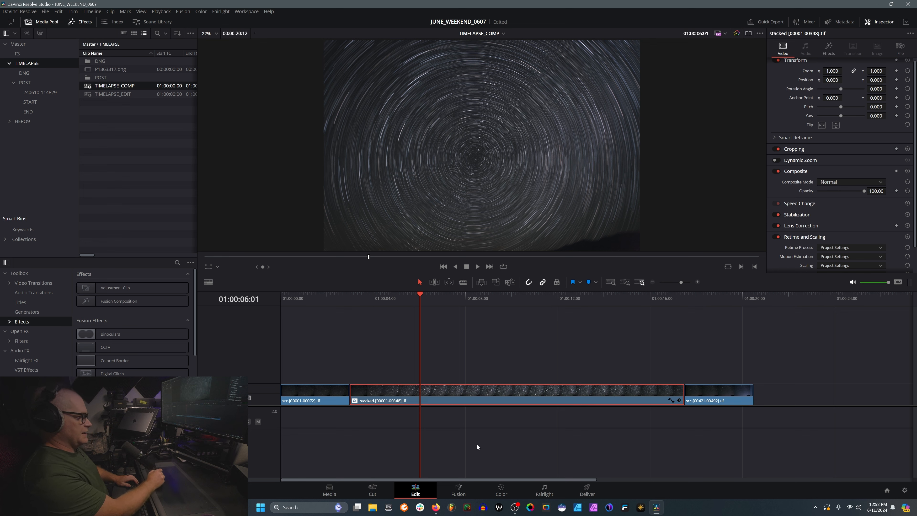
Scrub through the stacked clip and into the closing clip to review the star trails' build-up and end.
drag(421, 303, 351, 327)
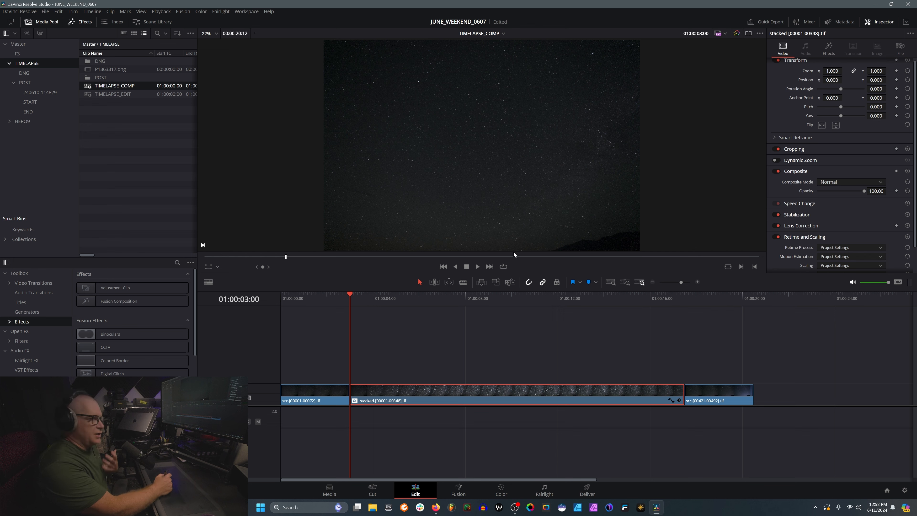
drag(350, 295, 652, 298)
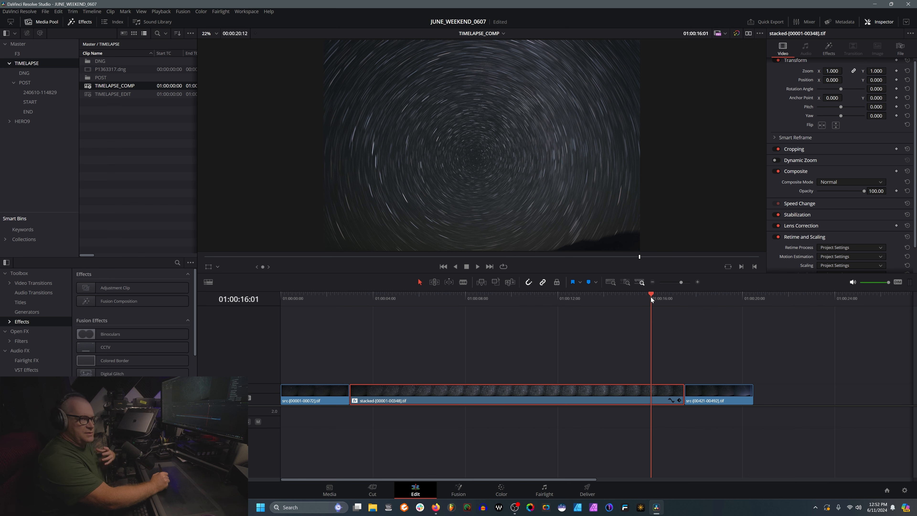
drag(651, 297, 653, 301)
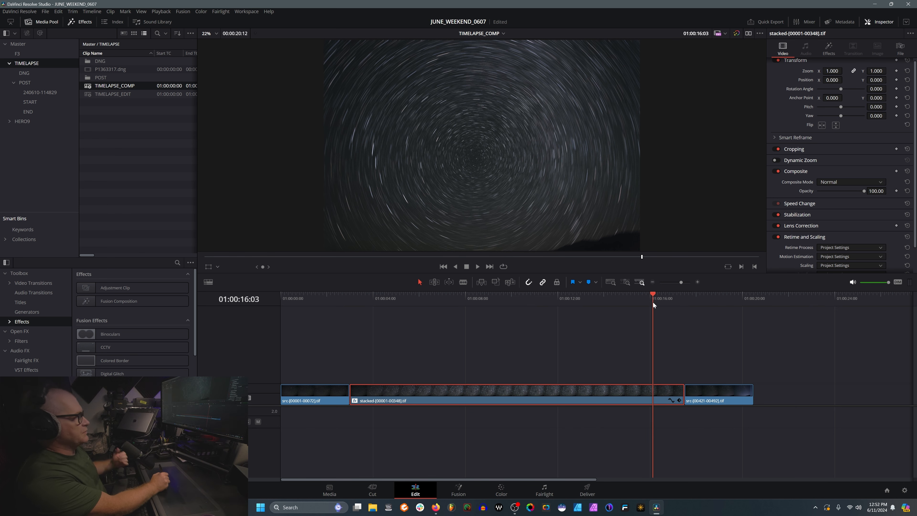
click(427, 360)
drag(368, 314, 707, 325)
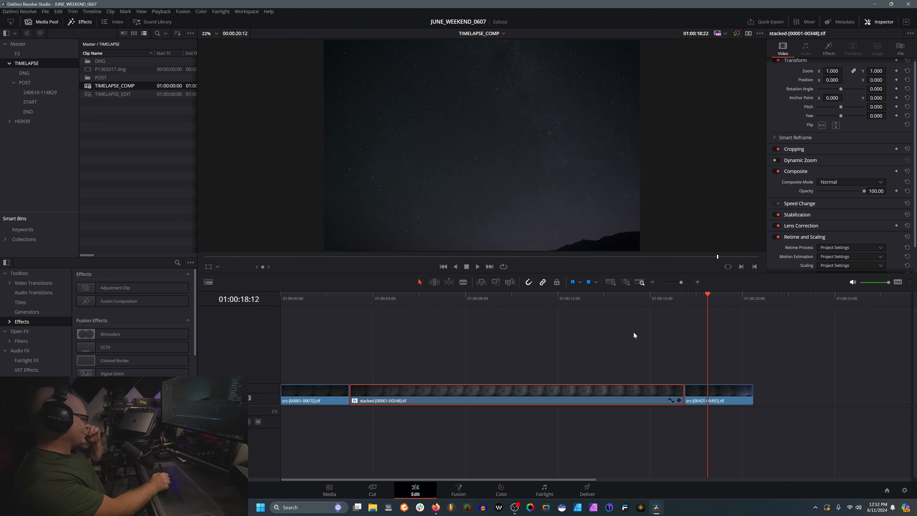
Check the format settings of the TIMELAPSE_COMP timeline and leave them without saving changes.
right_click(117, 86)
mouse_move(151, 92)
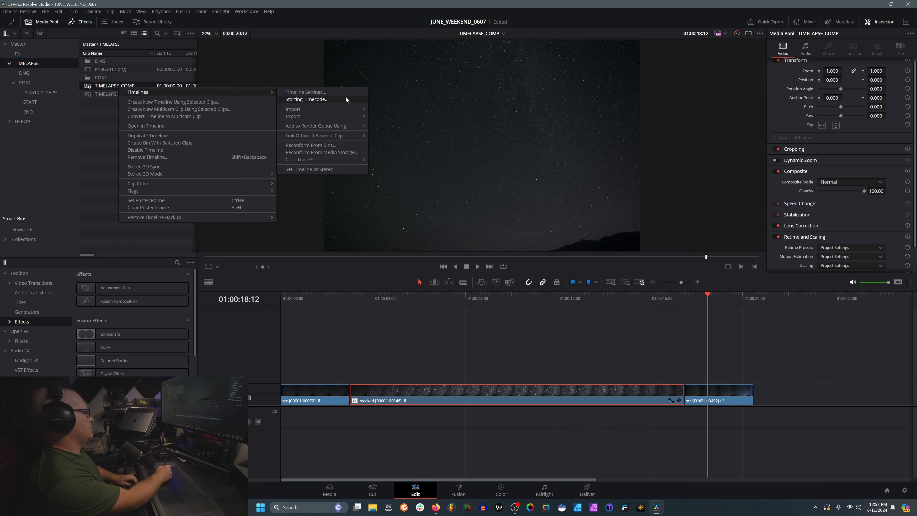
click(341, 92)
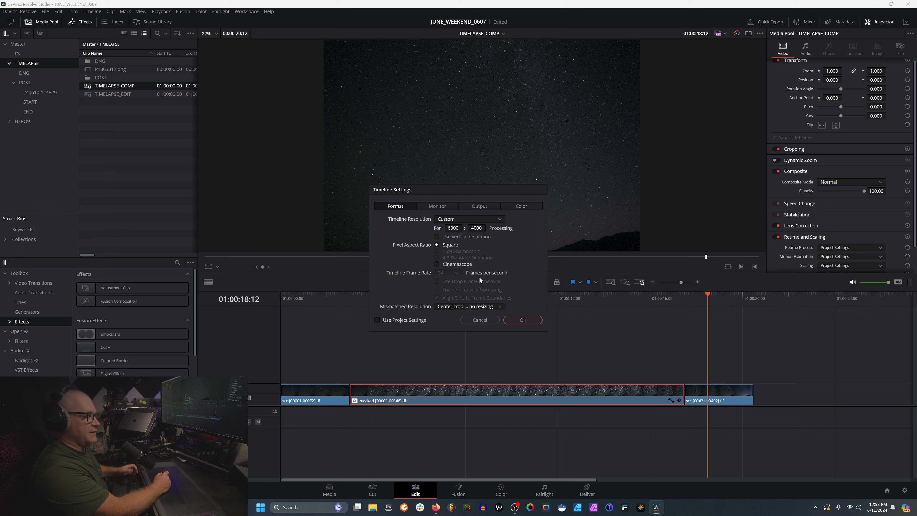
click(481, 320)
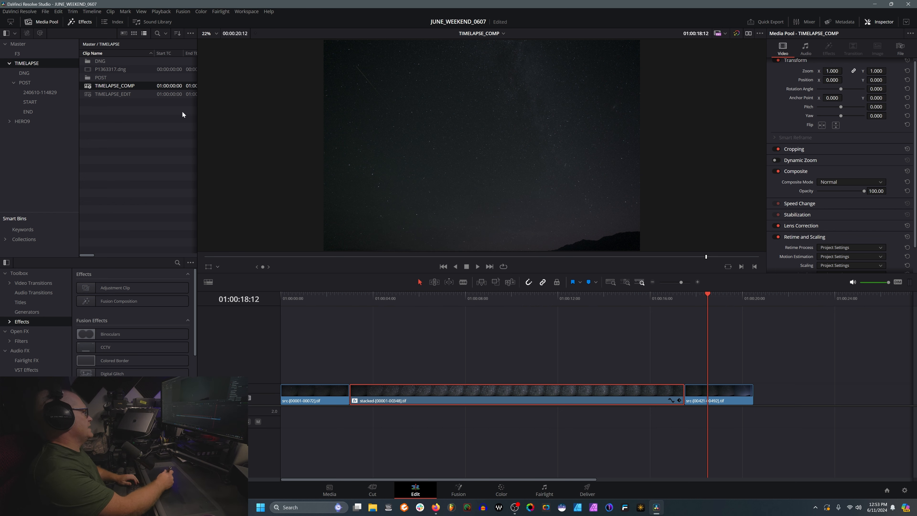
Try nesting TIMELAPSE_COMP in a new timeline that uses the project settings, preview it and select the nested clip.
right_click(85, 87)
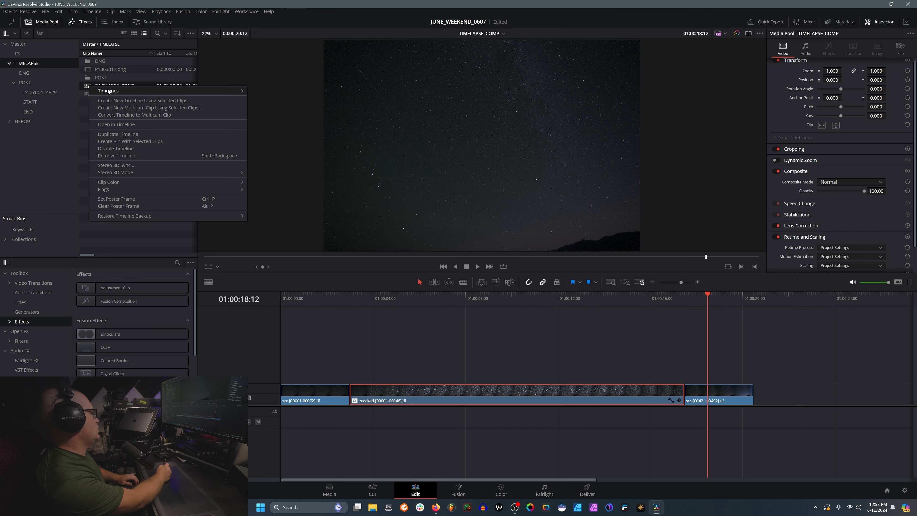
click(118, 101)
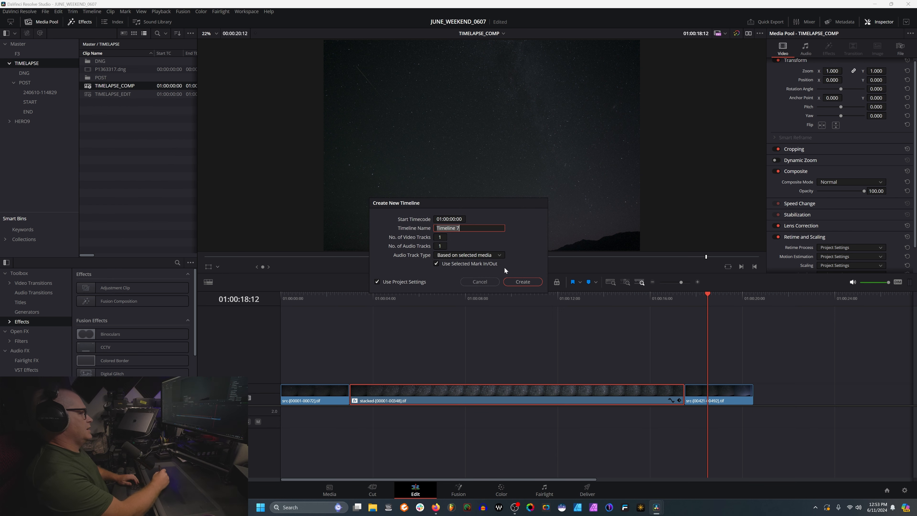
click(524, 282)
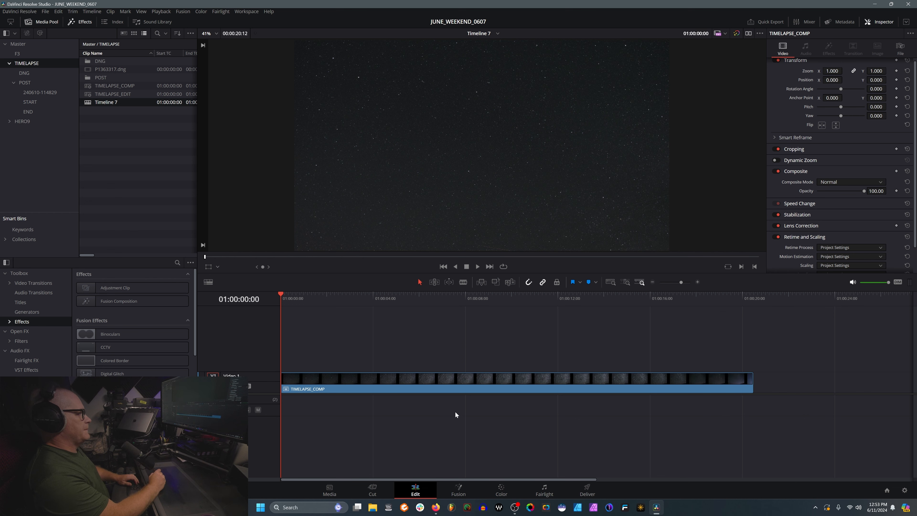
drag(395, 295, 481, 299)
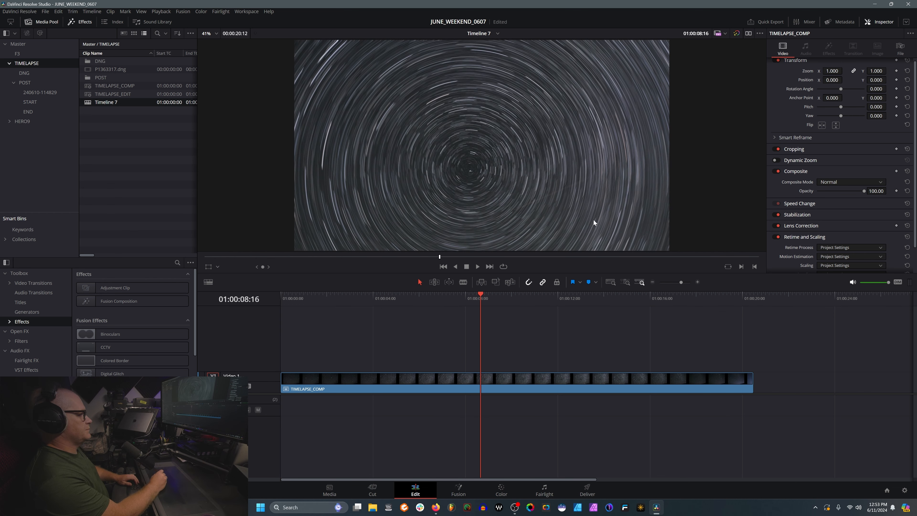
click(642, 379)
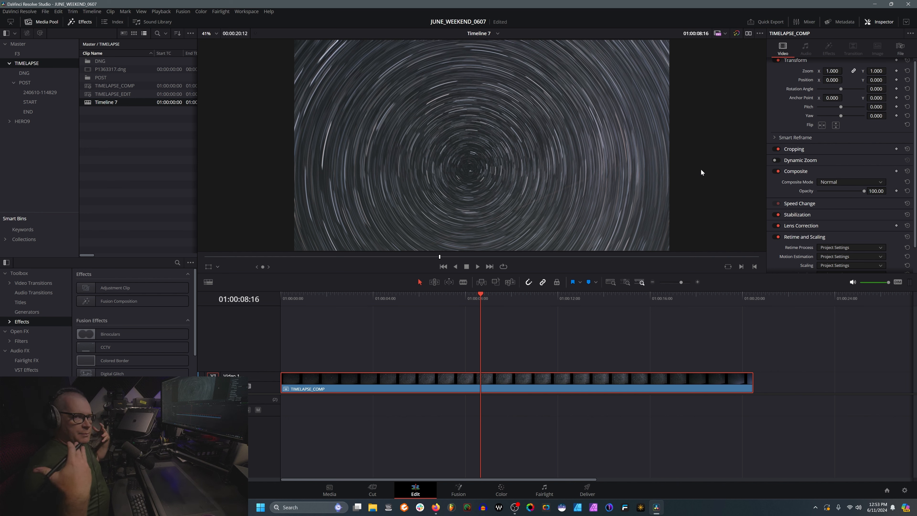
Undo the test zoom on the nested clip and the creation of the new timeline.
drag(833, 69, 826, 69)
key(ctrl+z)
key(ctrl+z)
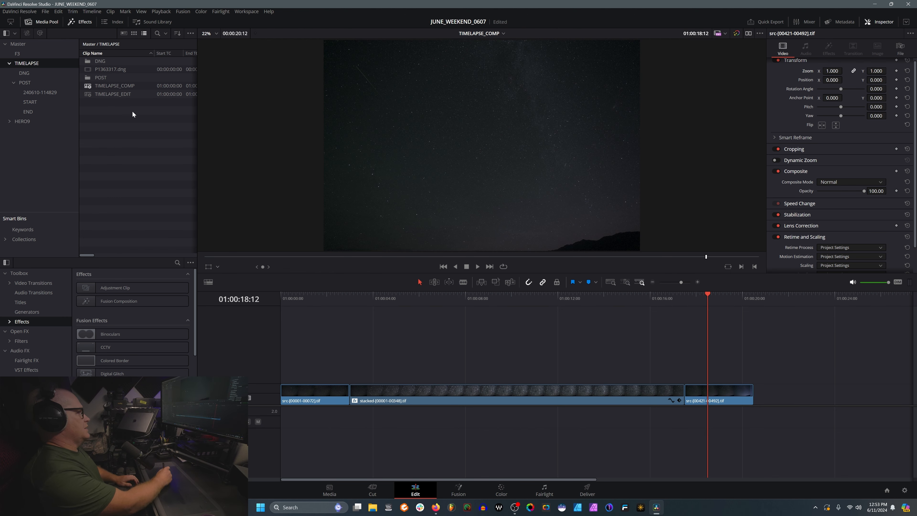
Start a new timeline from TIMELAPSE_COMP without project settings and set its timeline resolution to 6000 x 4000.
click(90, 85)
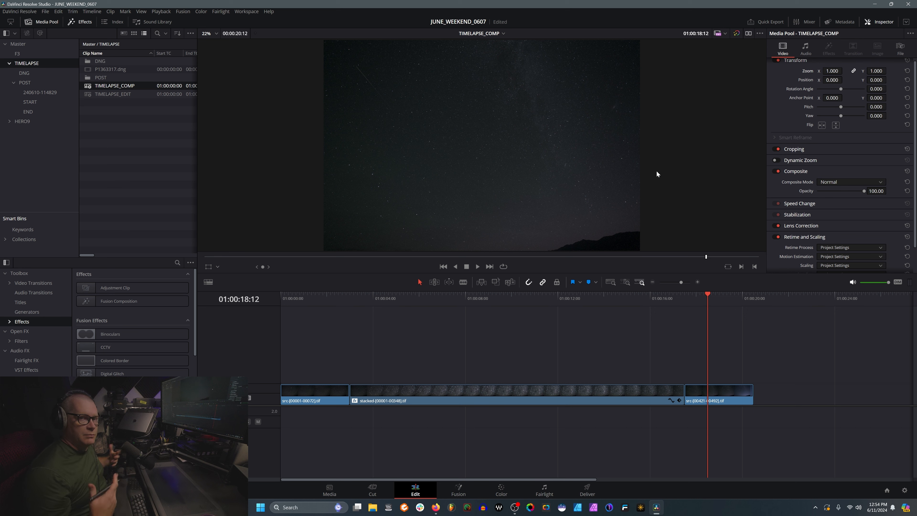
right_click(89, 87)
mouse_move(103, 93)
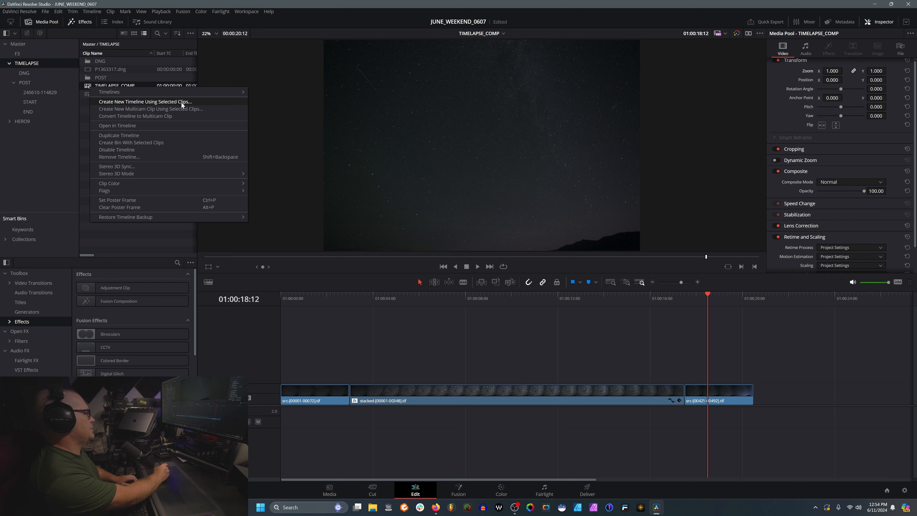
click(181, 102)
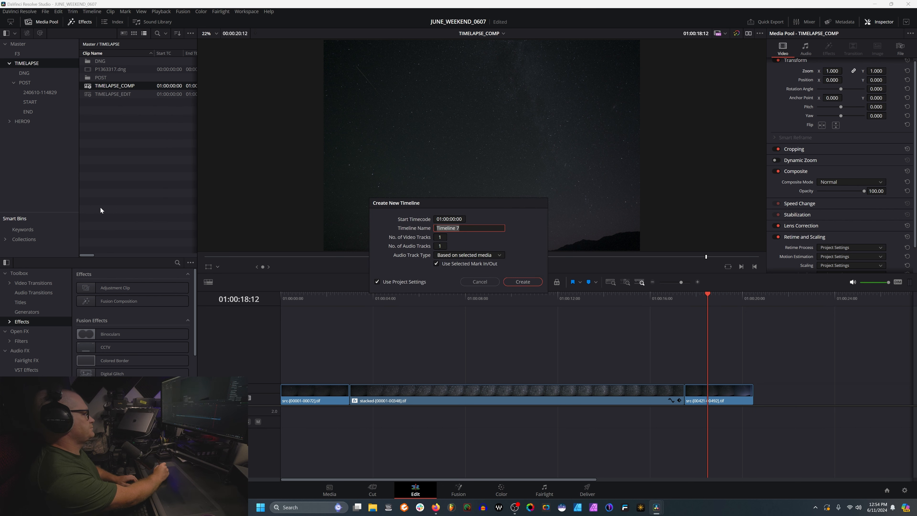
click(405, 281)
click(445, 219)
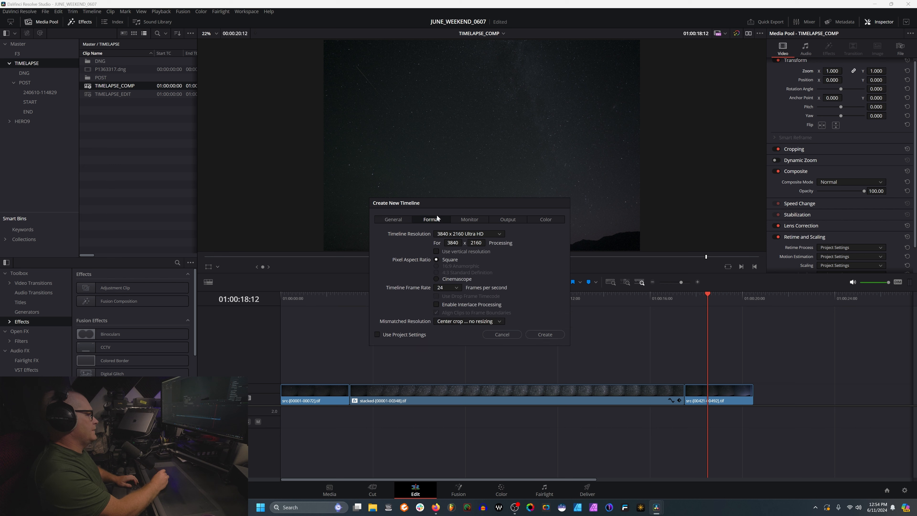
click(453, 242)
text(6000)
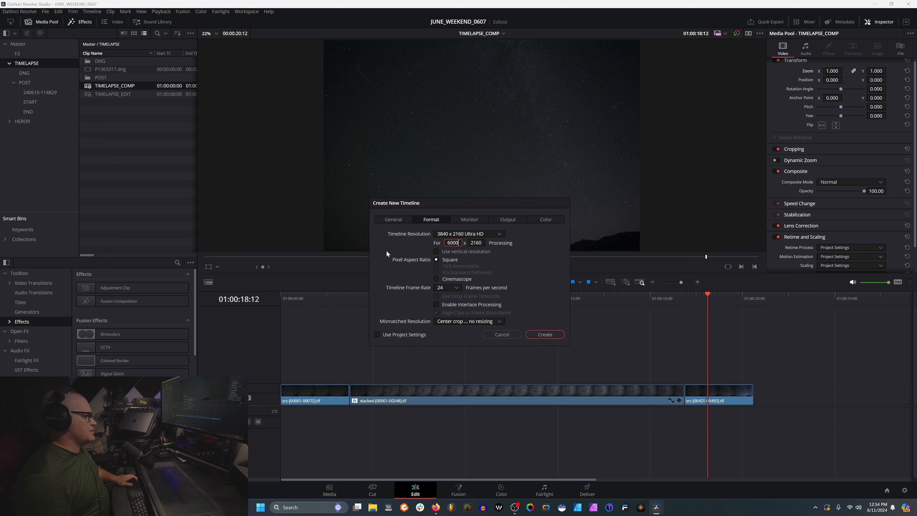
key(Tab)
text(4000)
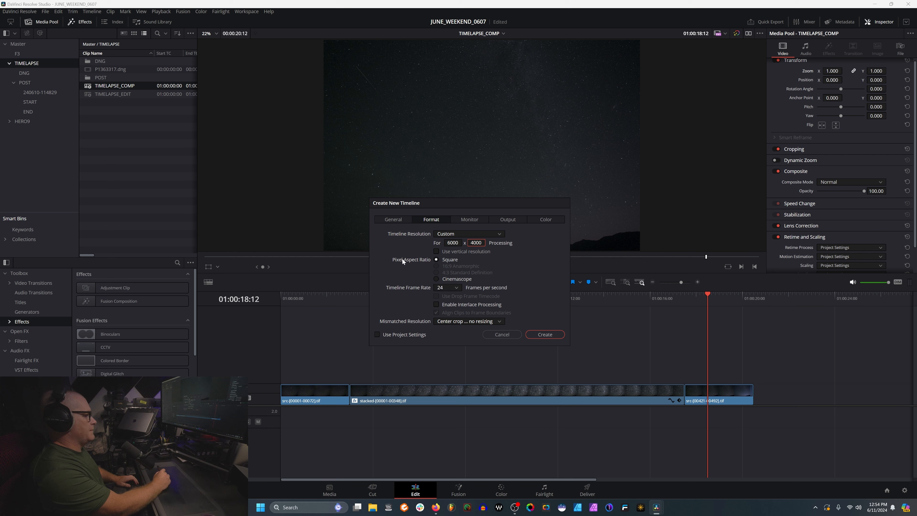
Set a separate output resolution of 3840 x 2160 Ultra HD with center crop and no resizing, and create the timeline.
click(508, 219)
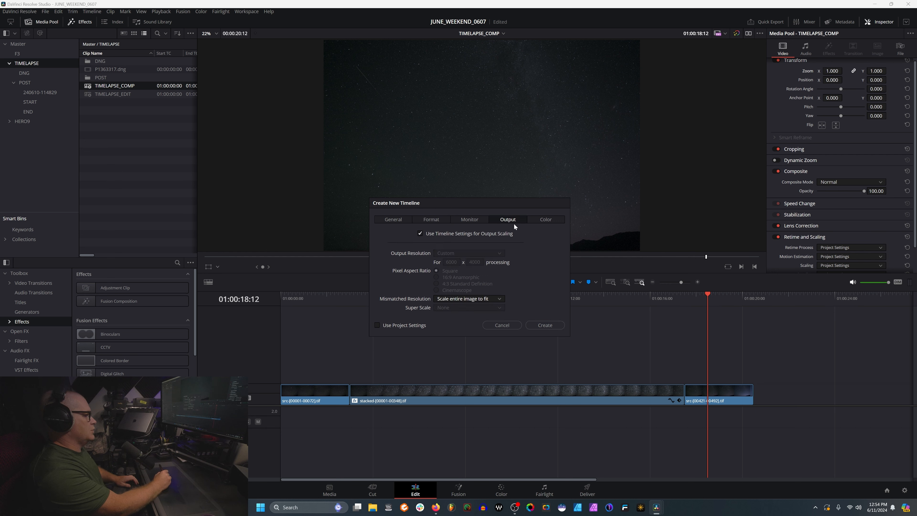
click(493, 233)
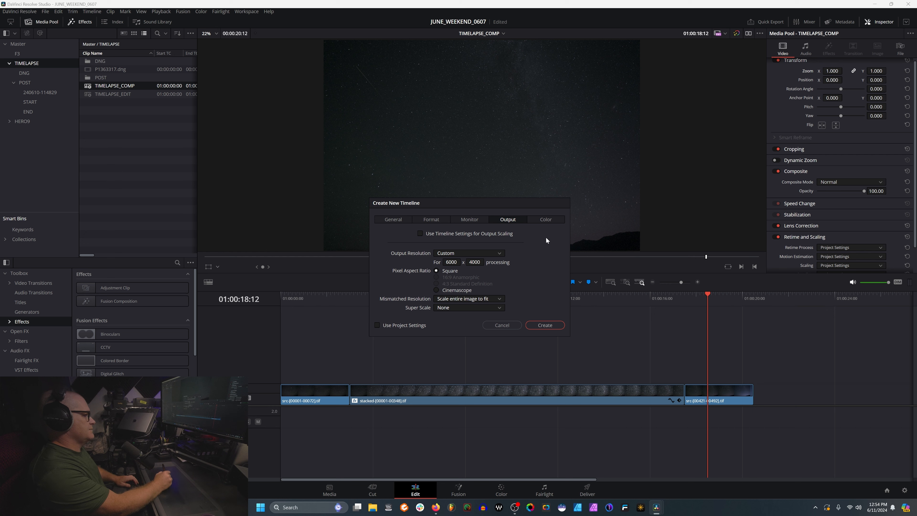
click(497, 253)
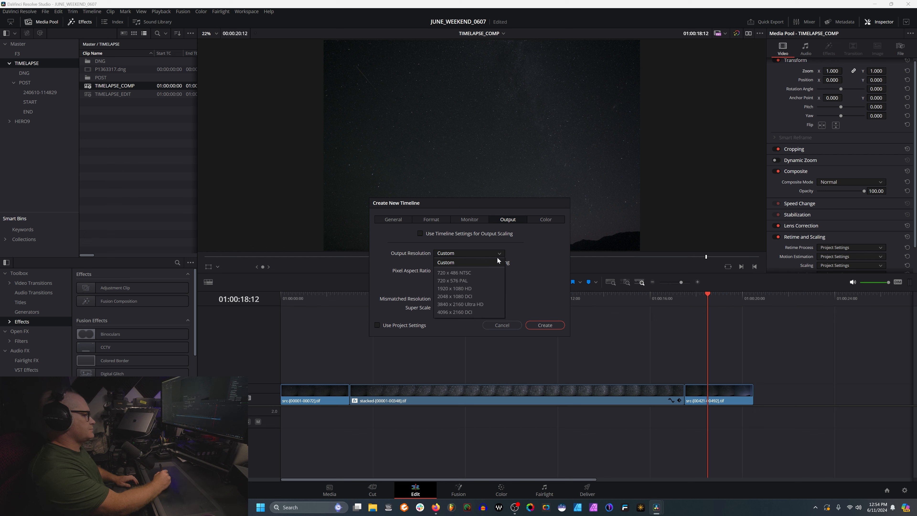
click(485, 305)
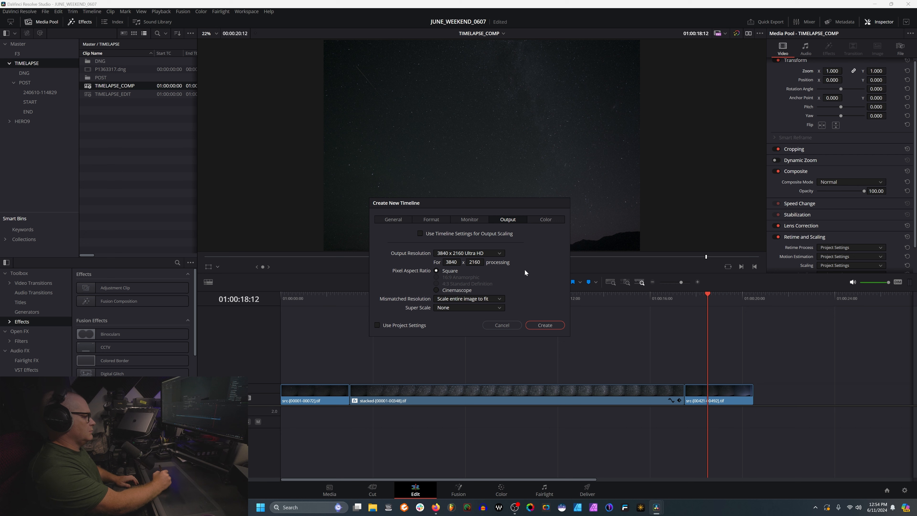
click(492, 300)
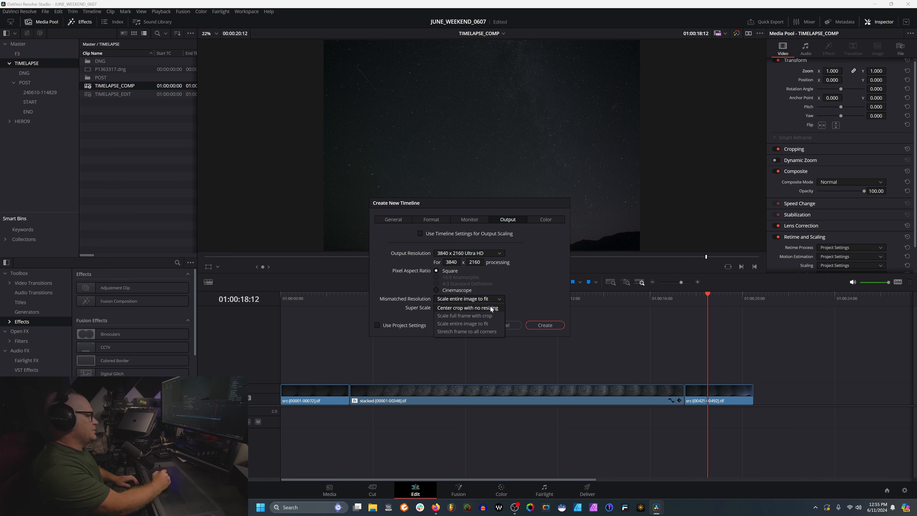
click(497, 309)
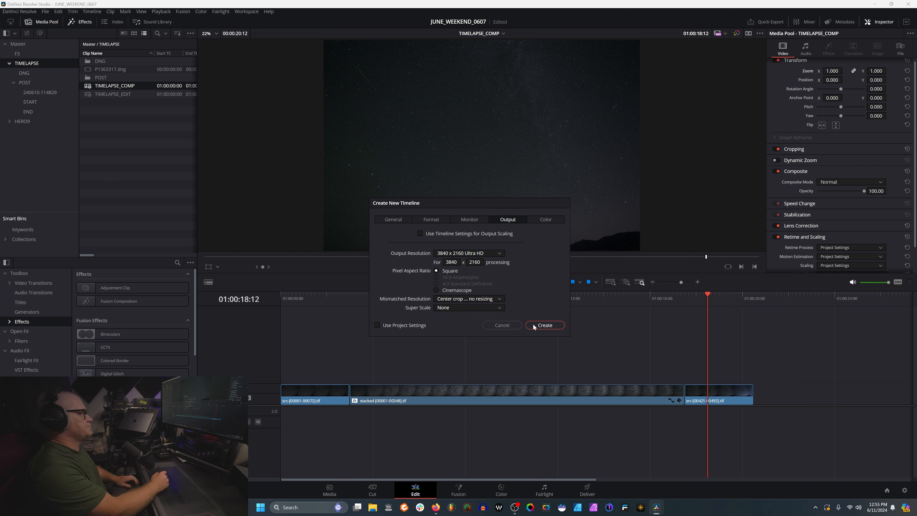
click(546, 324)
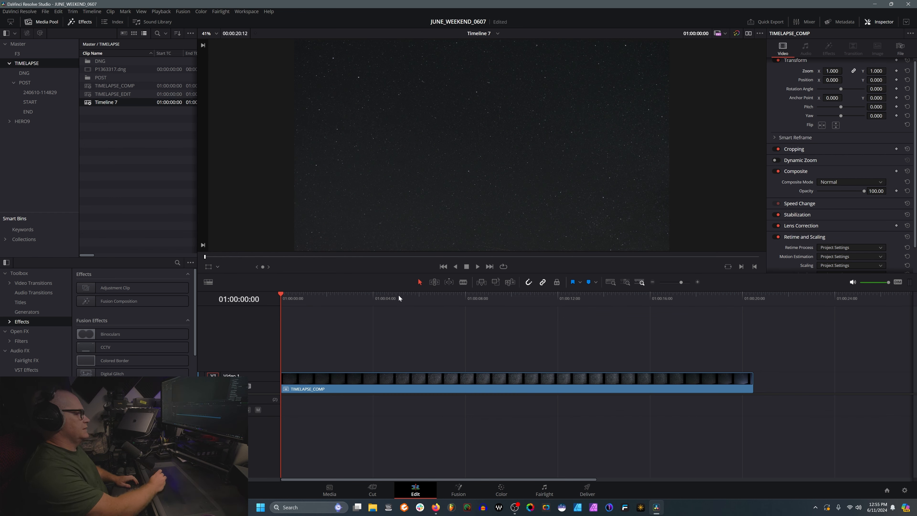
Scrub to the full star trails and try a zoom of 0.84 on the nested TIMELAPSE_COMP clip.
click(404, 301)
drag(404, 300, 488, 309)
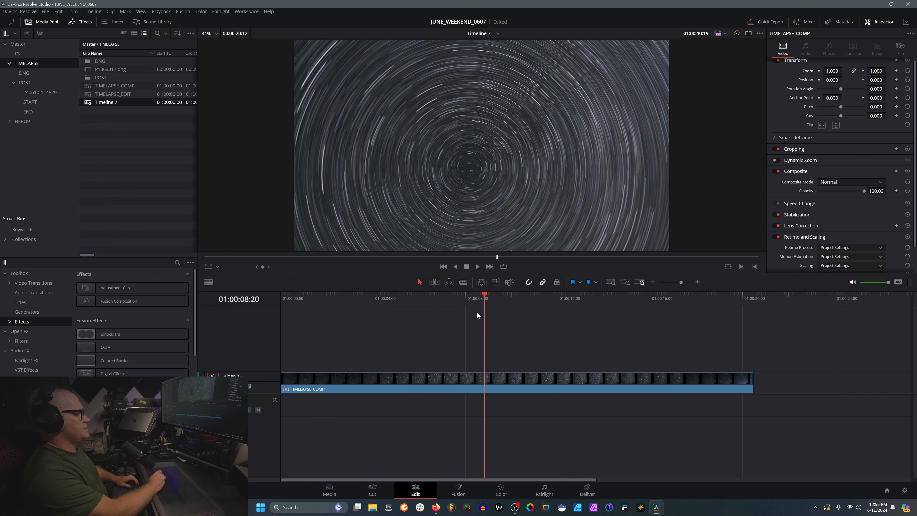
click(520, 380)
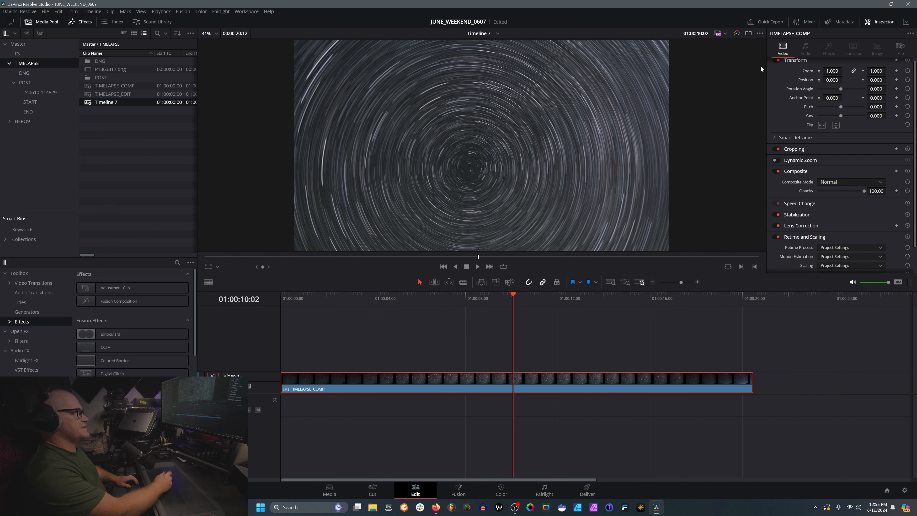
click(833, 71)
text(0.84)
key(Return)
Offset the clip's position to X 103, Y 58 and add a zoom keyframe at the start of the timeline.
drag(832, 71, 893, 79)
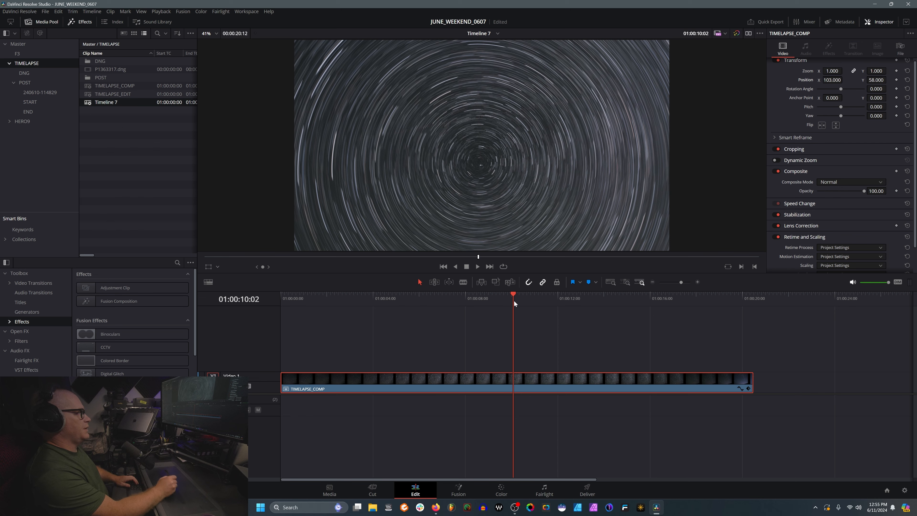
drag(392, 298, 205, 298)
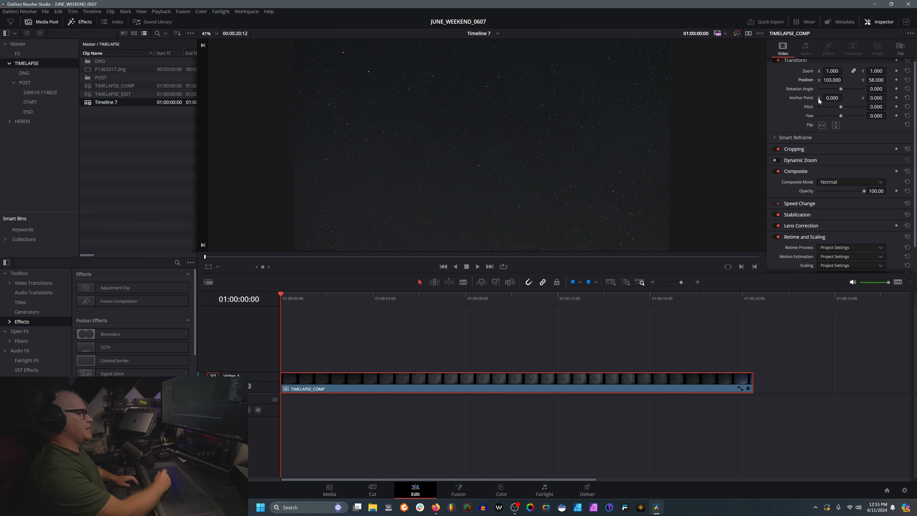
click(896, 71)
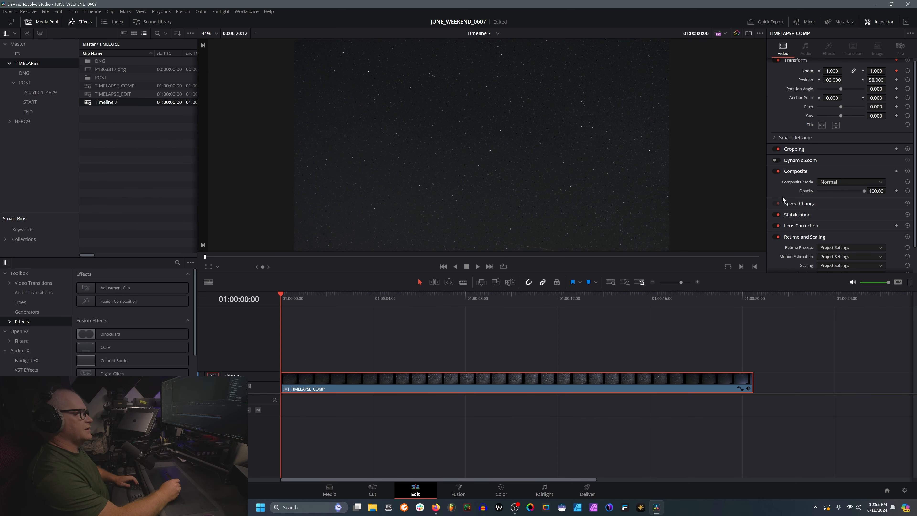
Set the nested TIMELAPSE_COMP clip's zoom to 0.73 at the end of the timeline as the closing keyframe.
drag(721, 298, 749, 298)
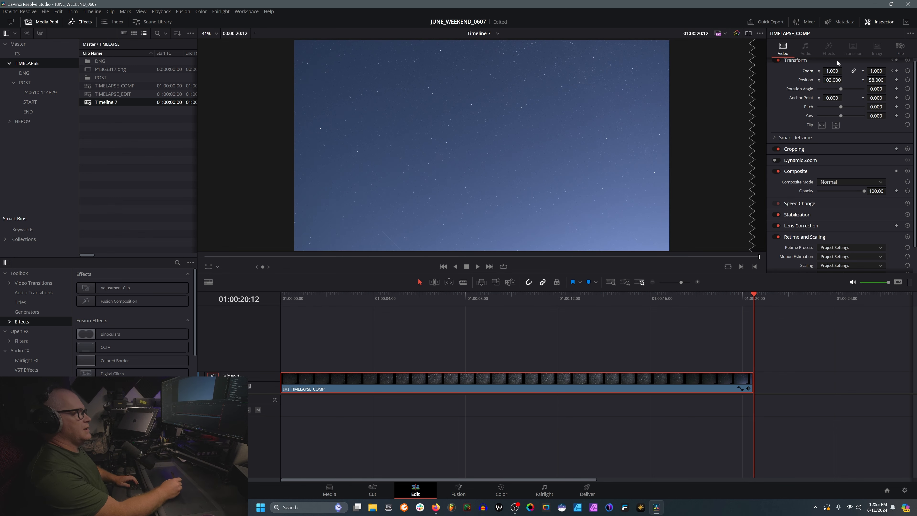
drag(833, 70, 827, 70)
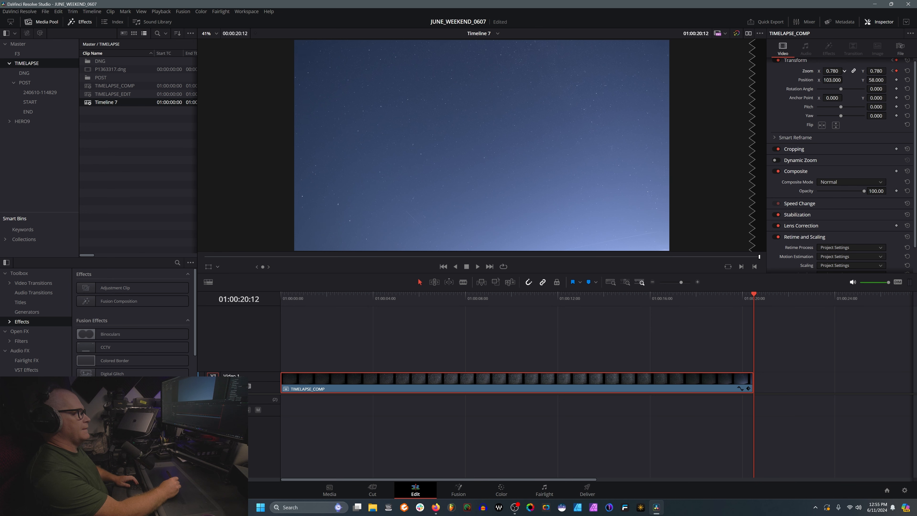
drag(827, 70, 827, 70)
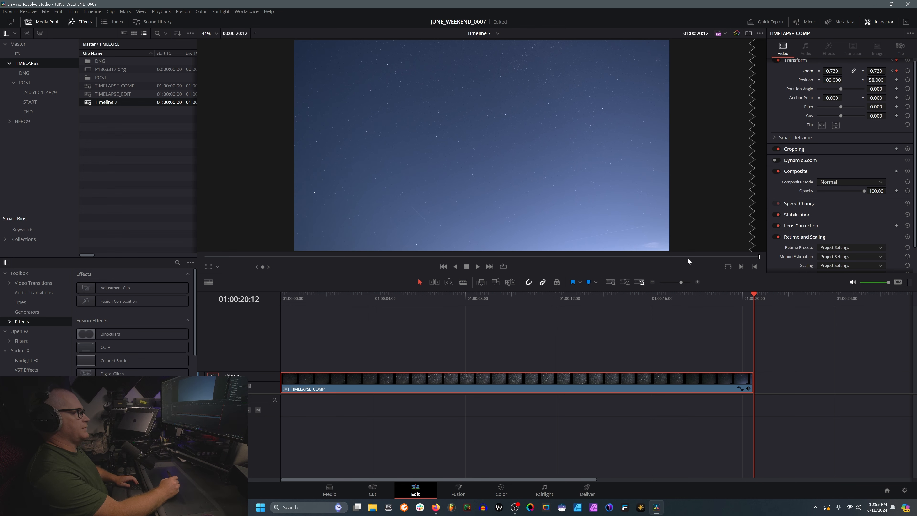
Return to the start of the timeline and play it through to review the animated zoom.
drag(756, 296, 425, 346)
key(Home)
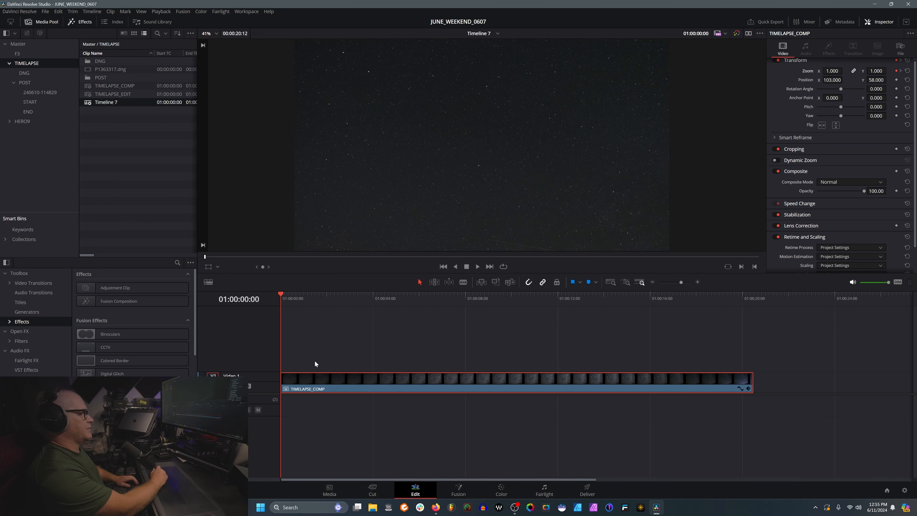
key(space)
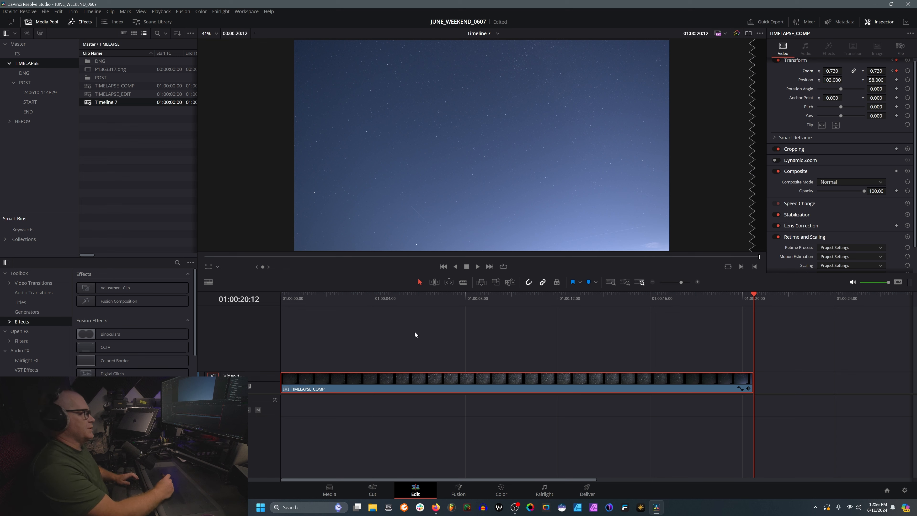
Review the format and output resolution settings of Timeline 7, and close them without making changes.
right_click(107, 103)
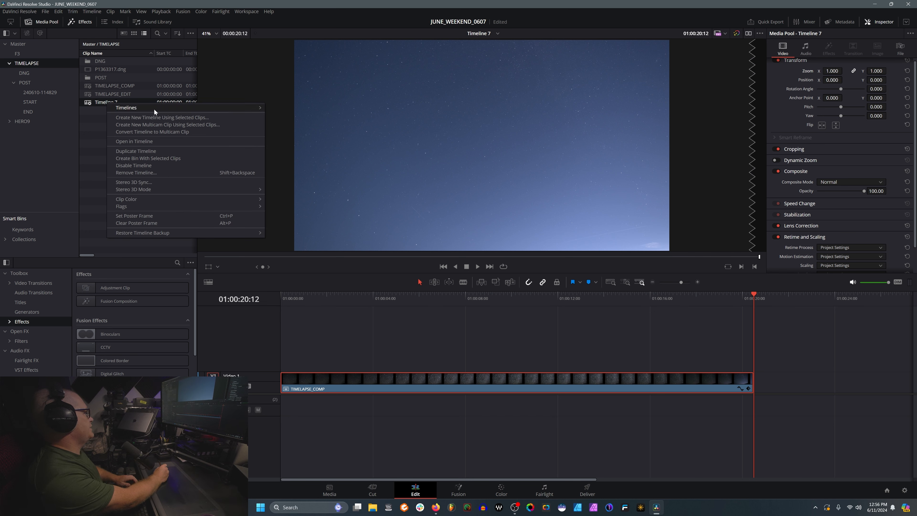
mouse_move(154, 109)
click(286, 108)
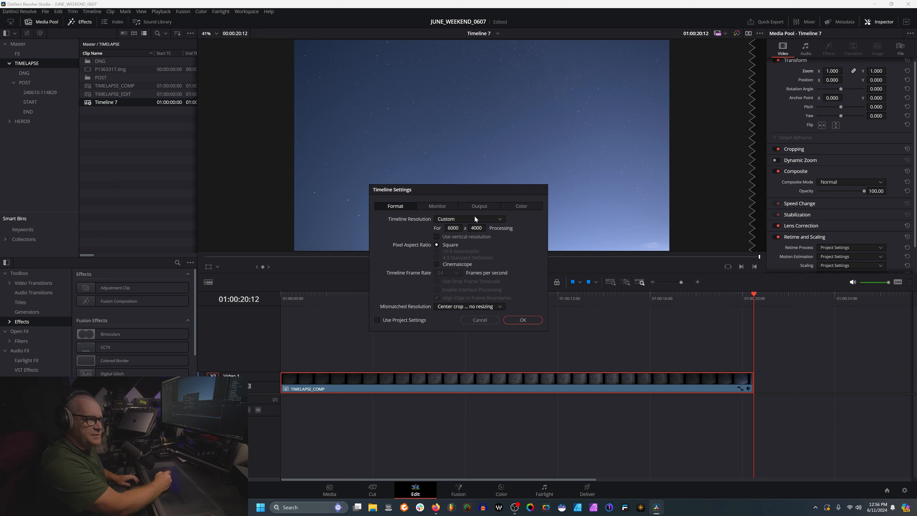
drag(460, 194, 454, 185)
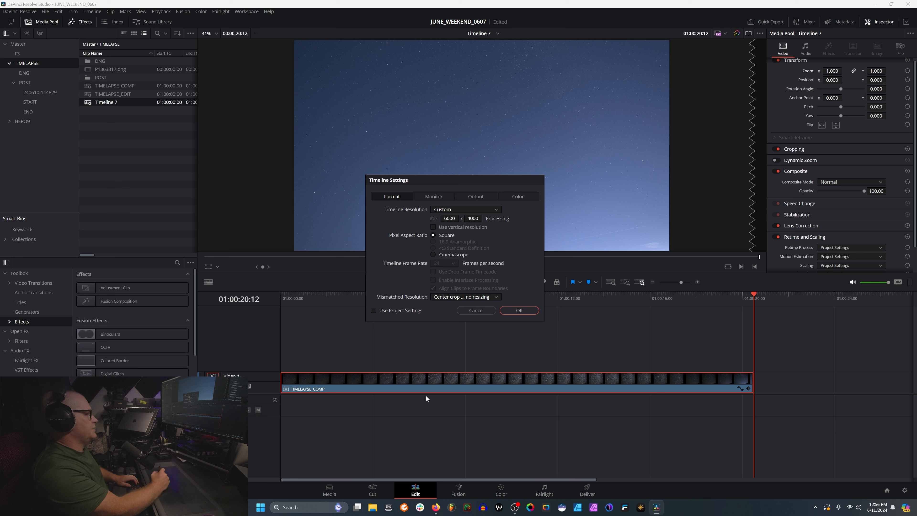
click(475, 197)
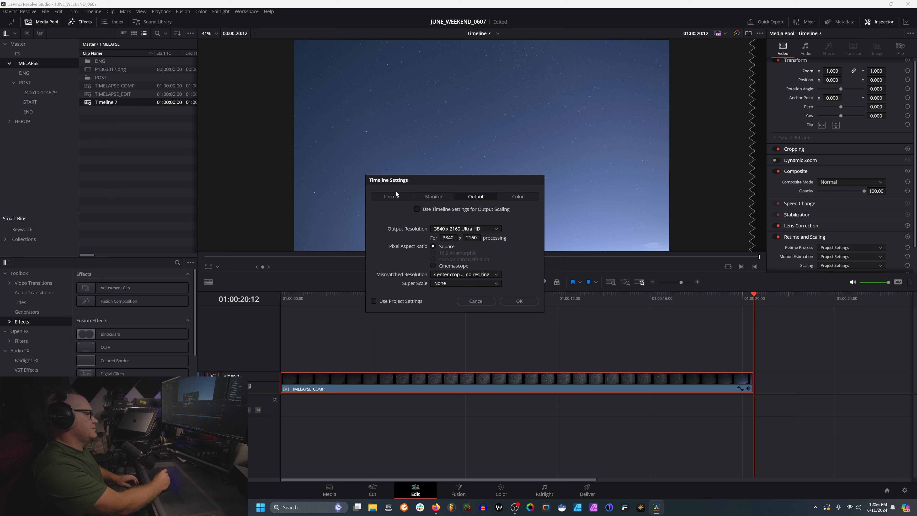
click(477, 301)
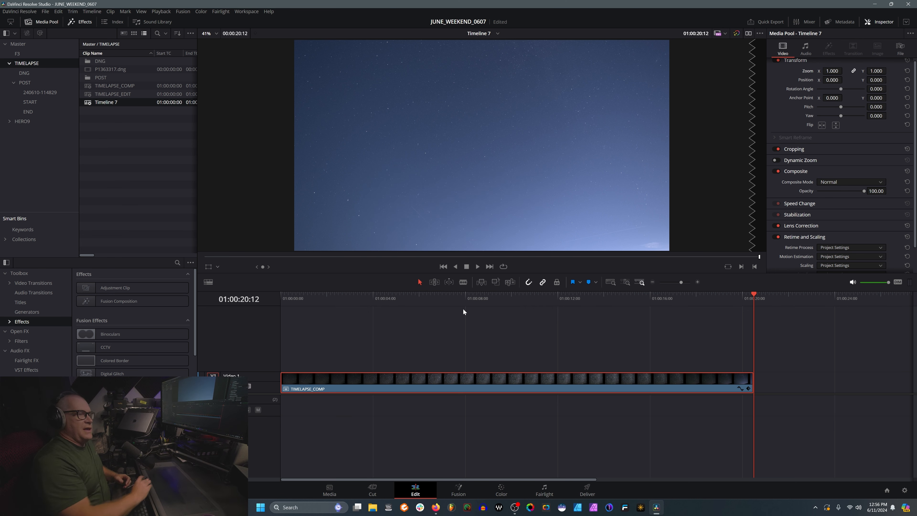